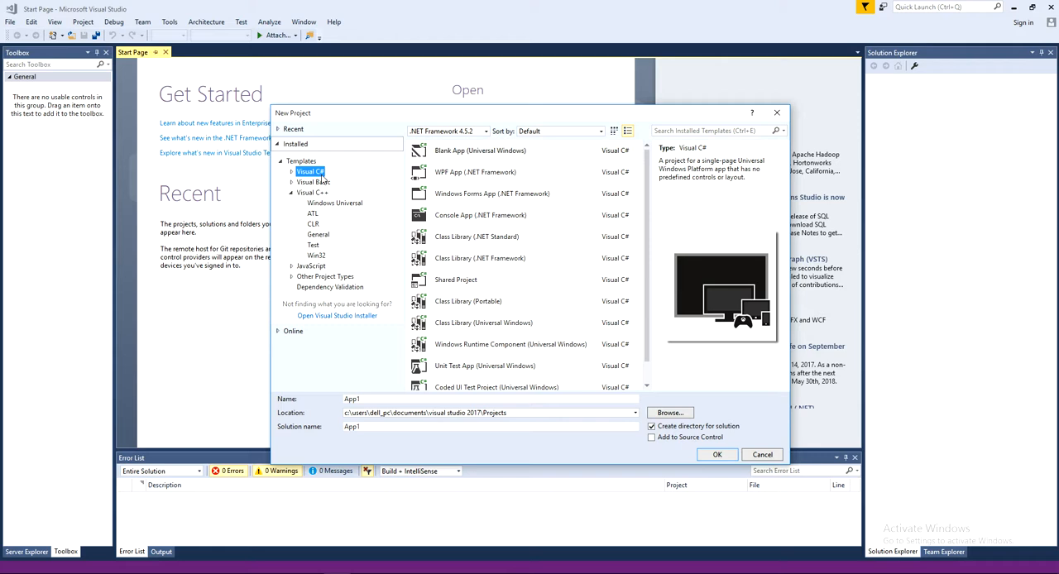
Choose the online Visual C++ template "C++/CLR Windows Forms für Visual Studio 2017" for the new project and start its download
click(463, 198)
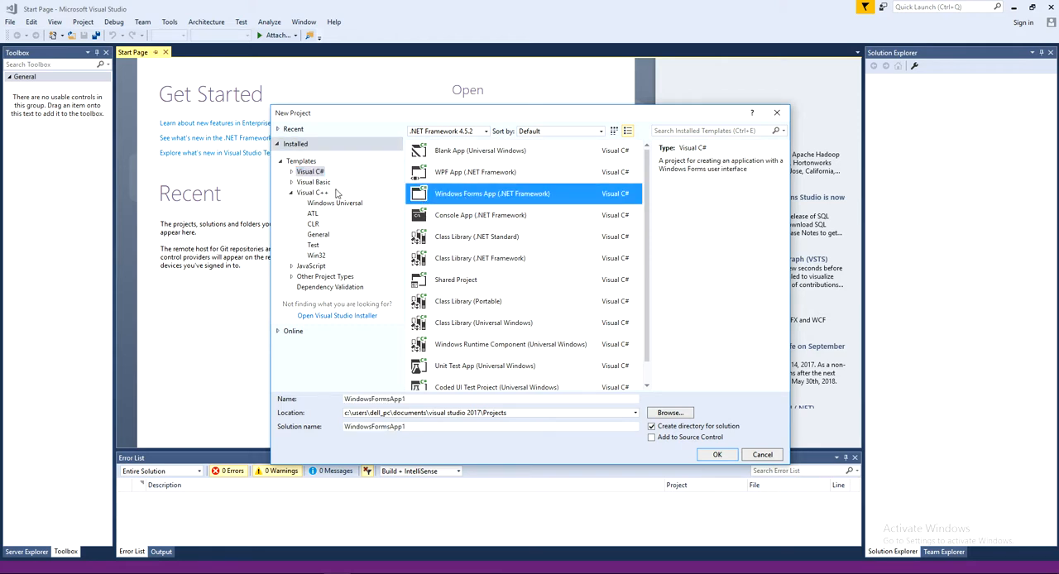
click(314, 193)
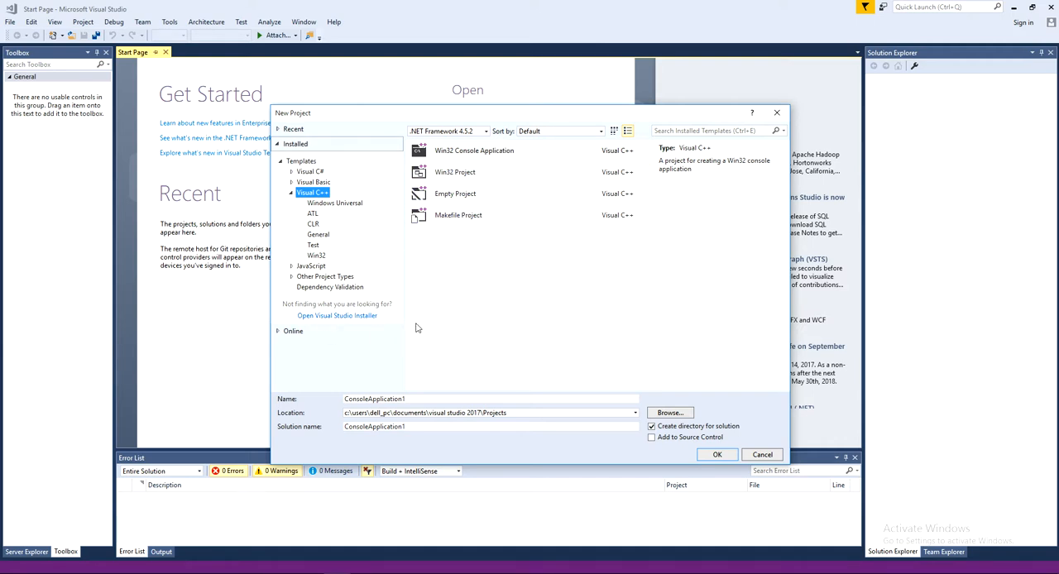
click(296, 333)
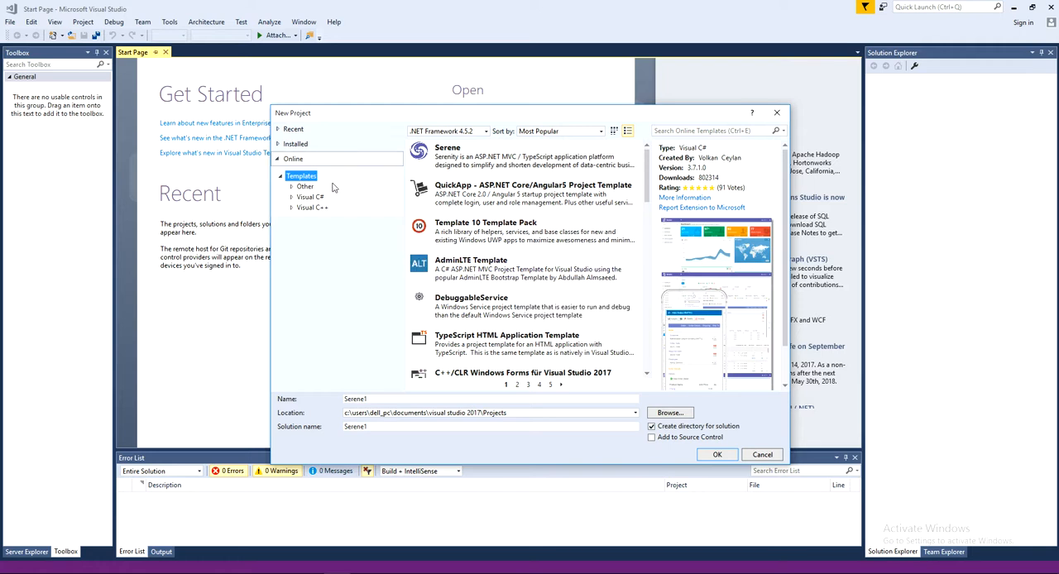
click(317, 212)
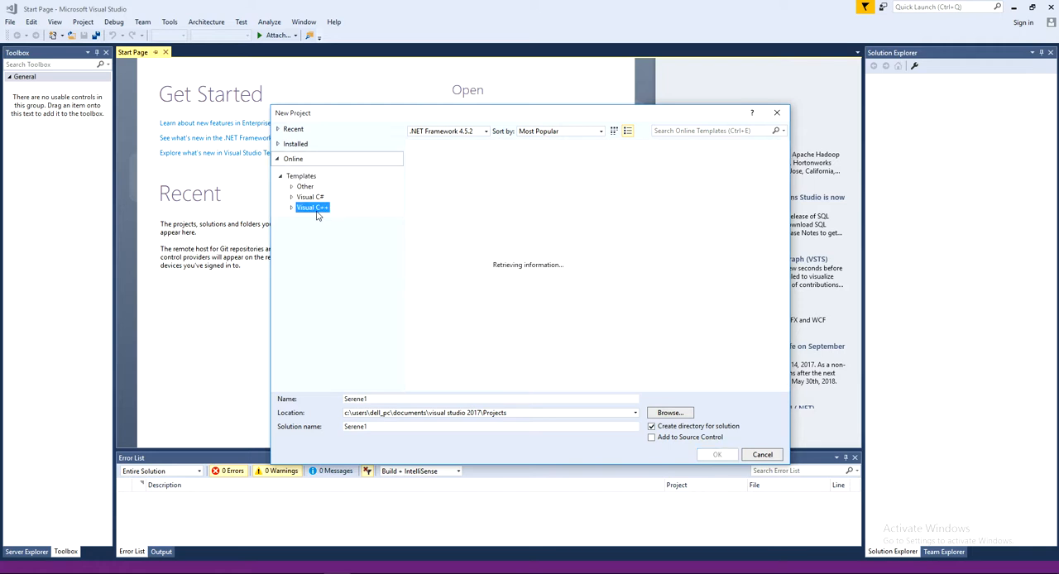
click(506, 155)
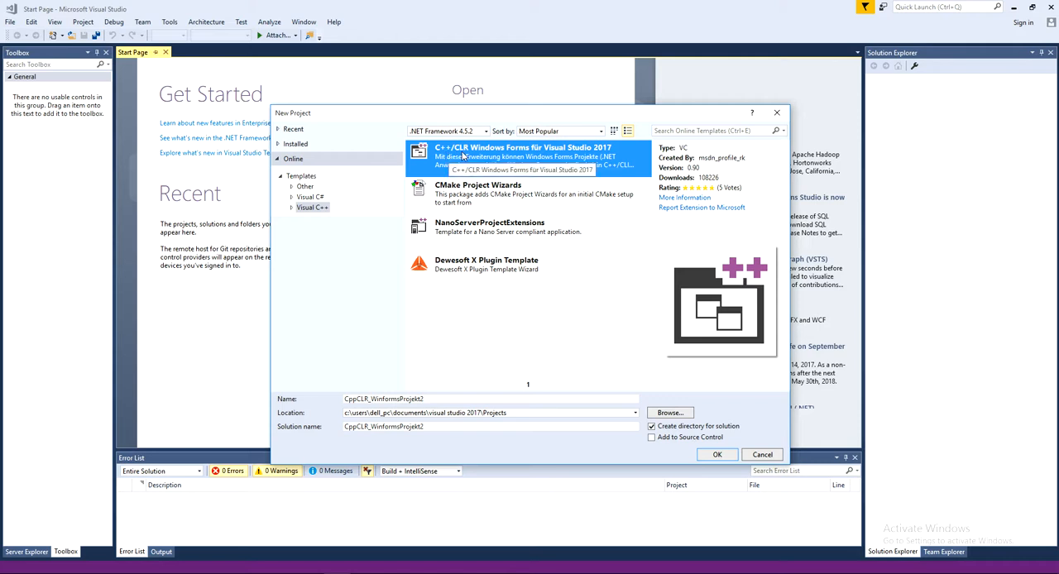
click(718, 455)
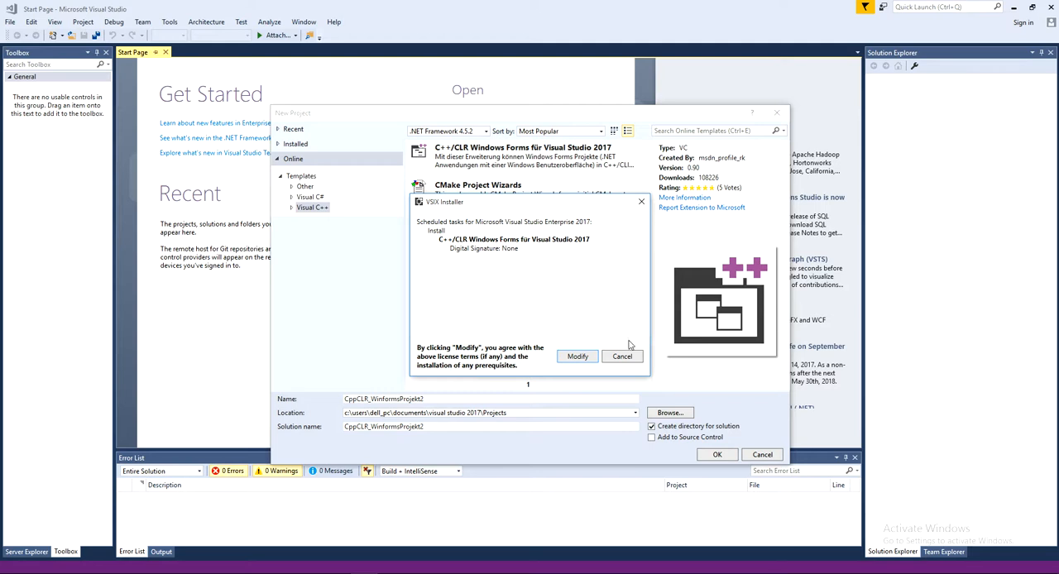
Install the C++/CLR Windows Forms extension, ending the running Visual Studio processes, and close the installer
click(578, 356)
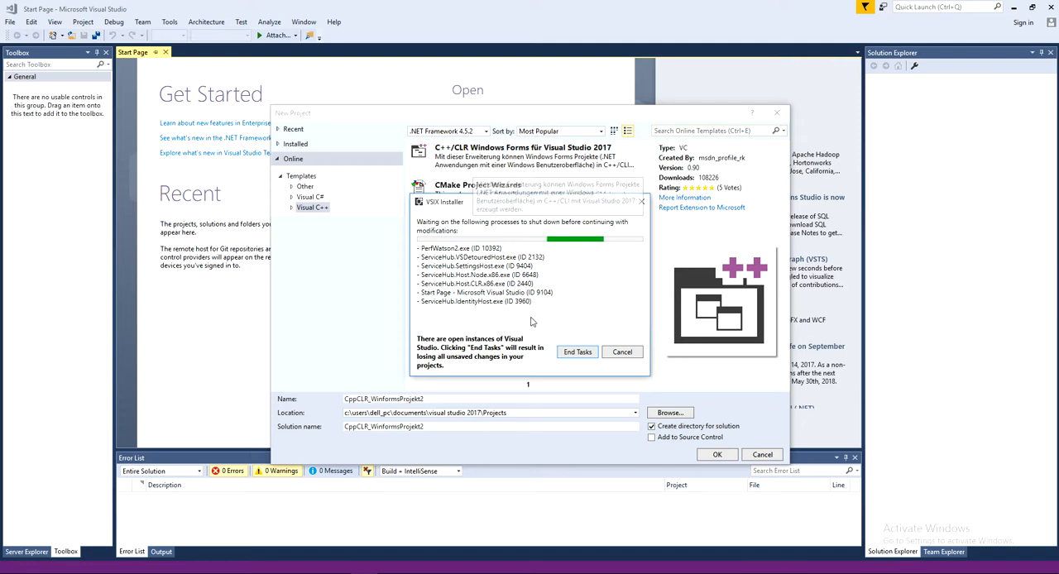
click(577, 354)
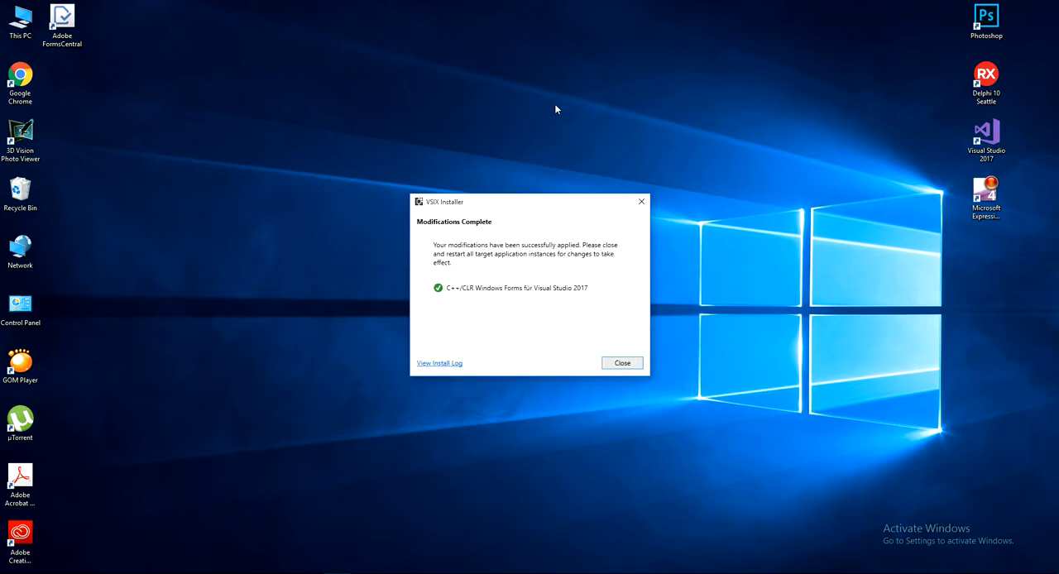
click(621, 365)
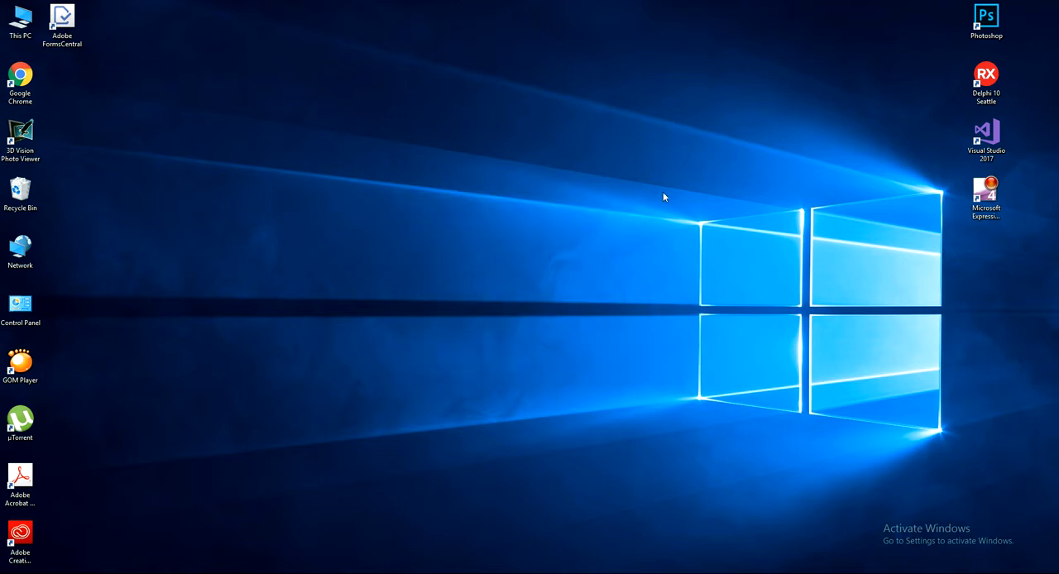
Relaunch Visual Studio 2017 and create a new Visual C++ project from the CppCLR_WinformsProjekt template
double_click(986, 139)
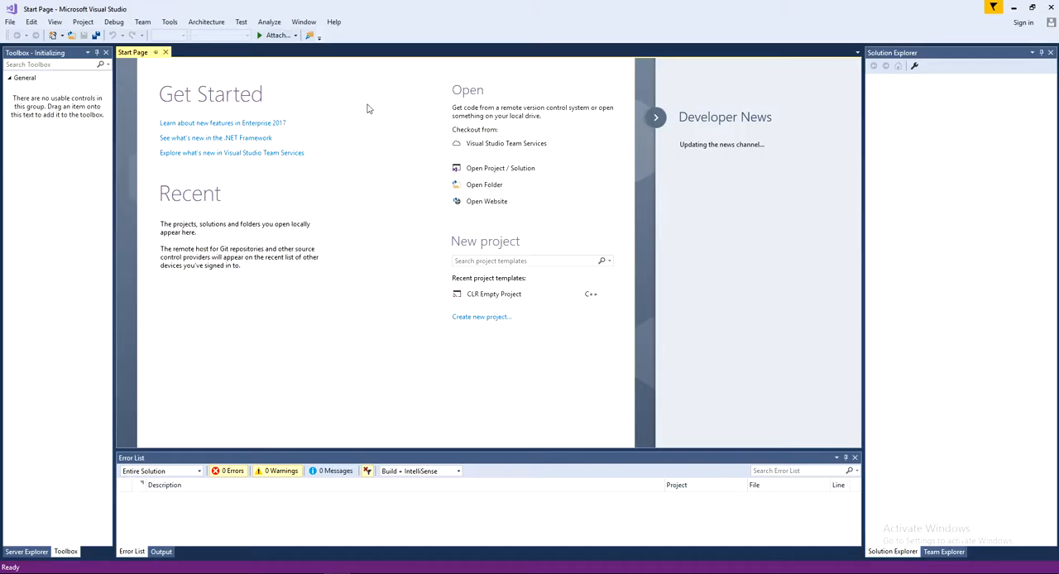
click(10, 22)
mouse_move(45, 41)
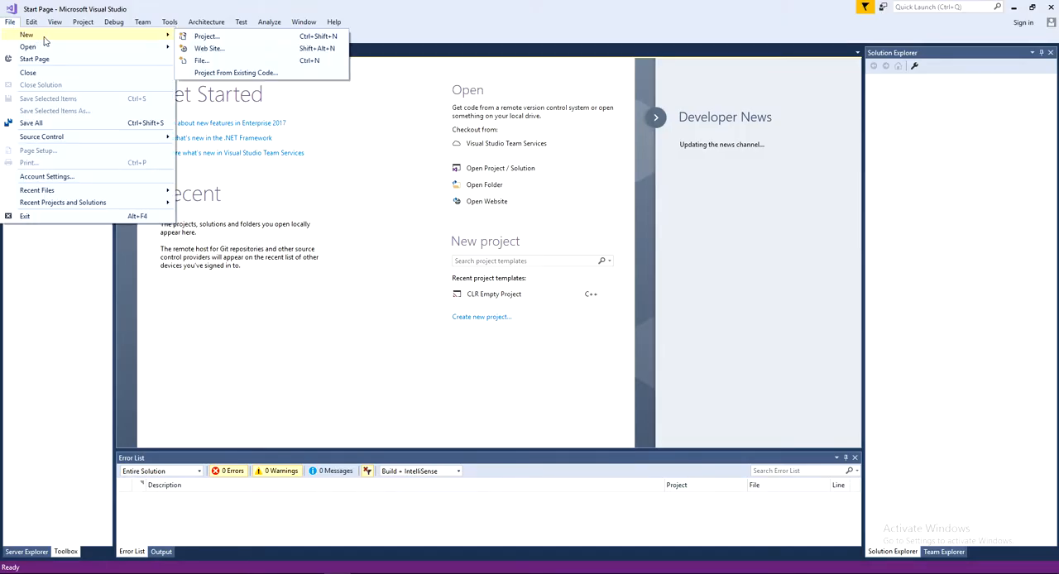
click(199, 37)
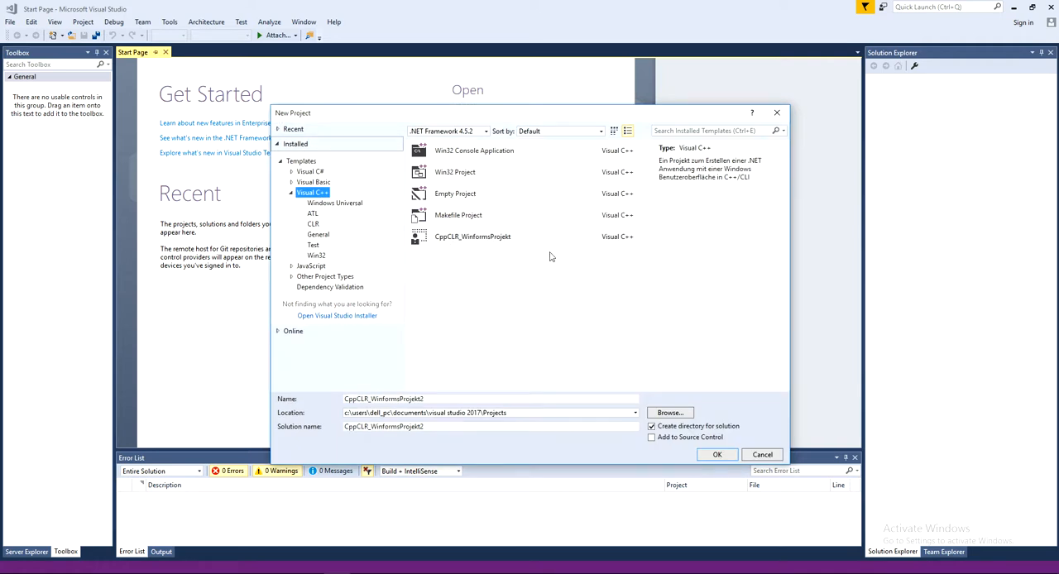
click(506, 240)
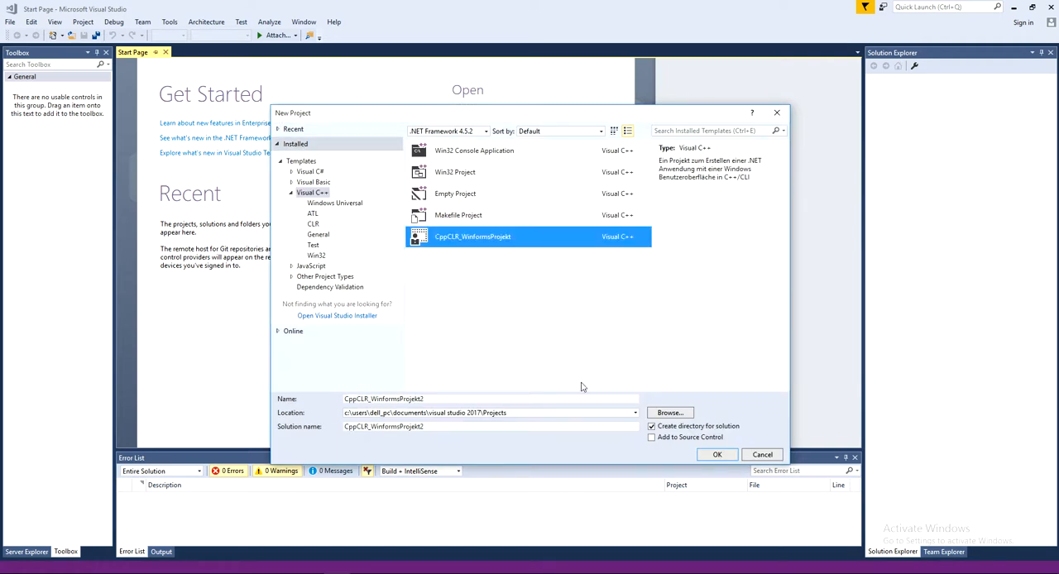
click(718, 454)
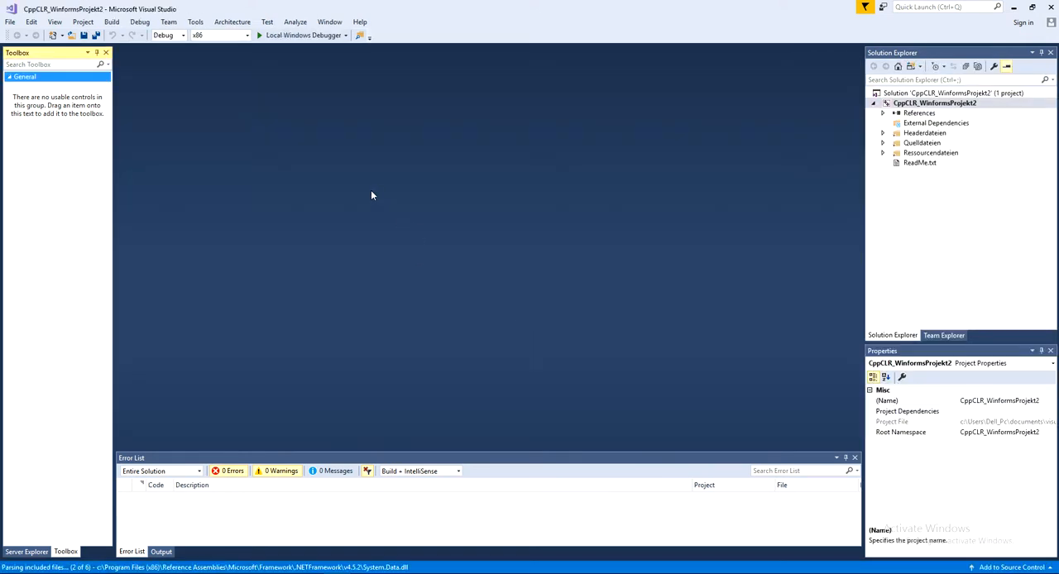
Open Form1.h from the Headerdateien folder in the form designer, closing and reopening it once
double_click(918, 134)
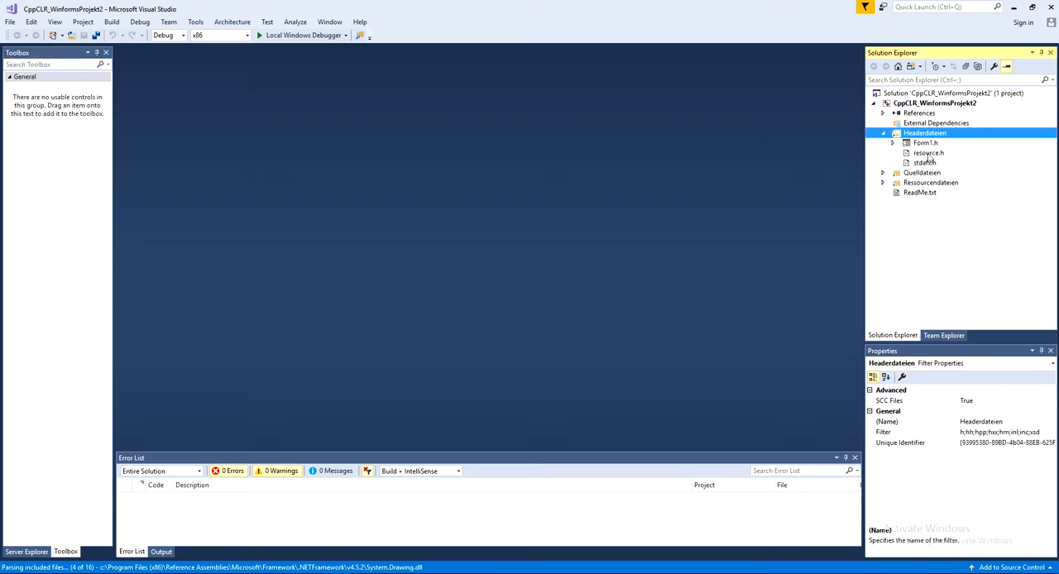
click(926, 143)
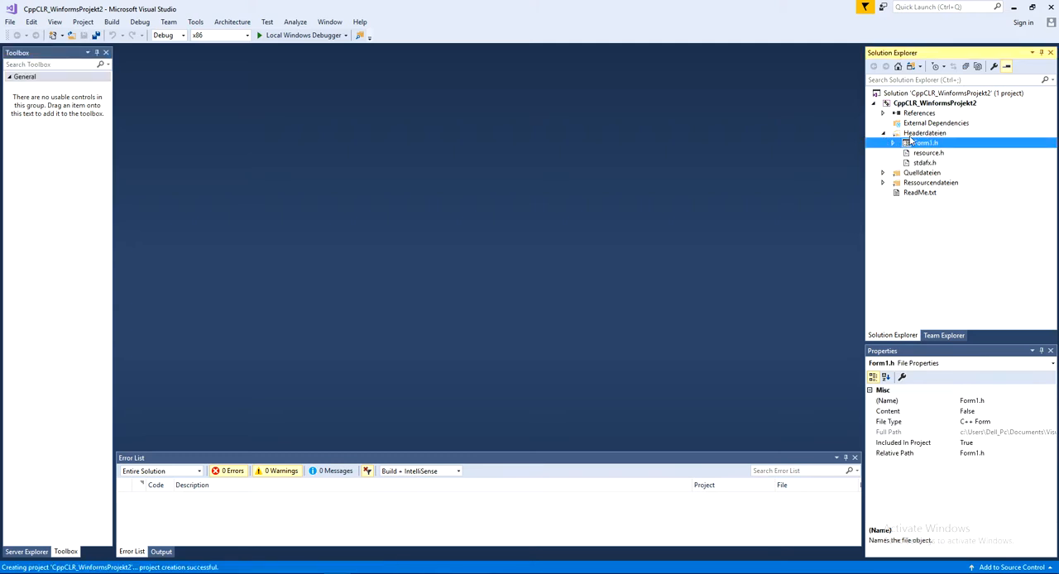
double_click(935, 144)
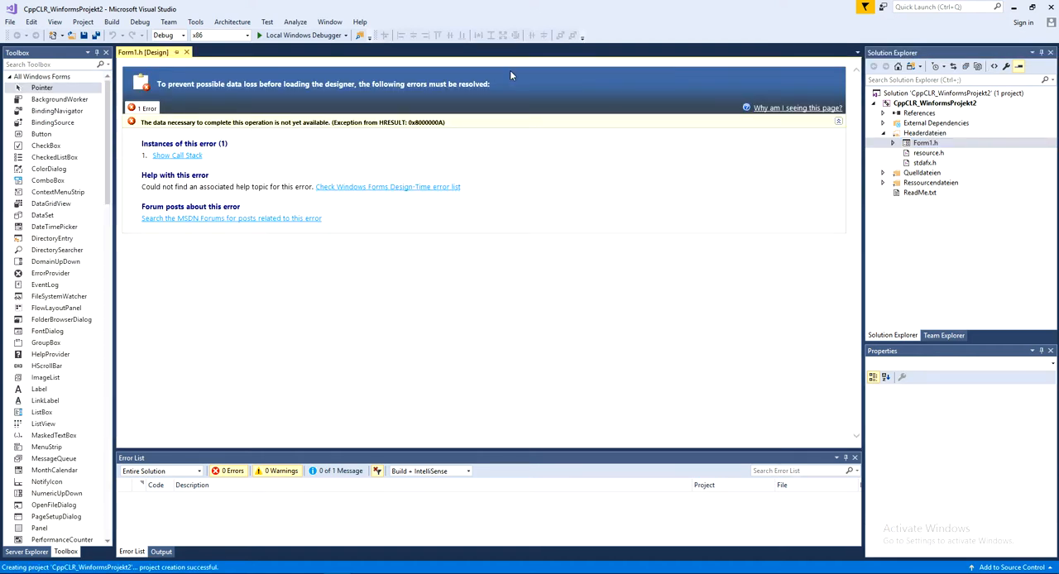
click(186, 53)
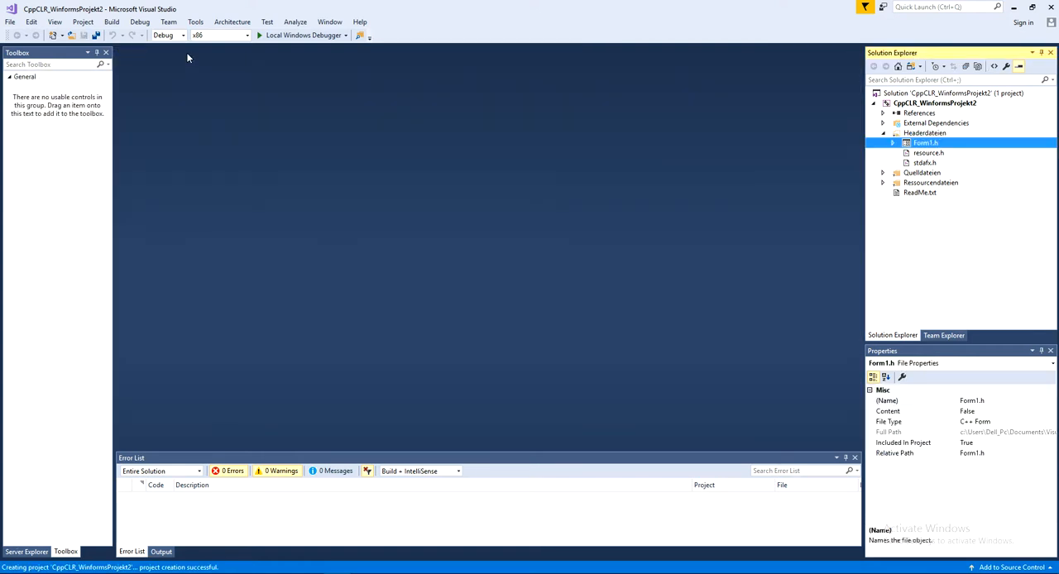
double_click(927, 143)
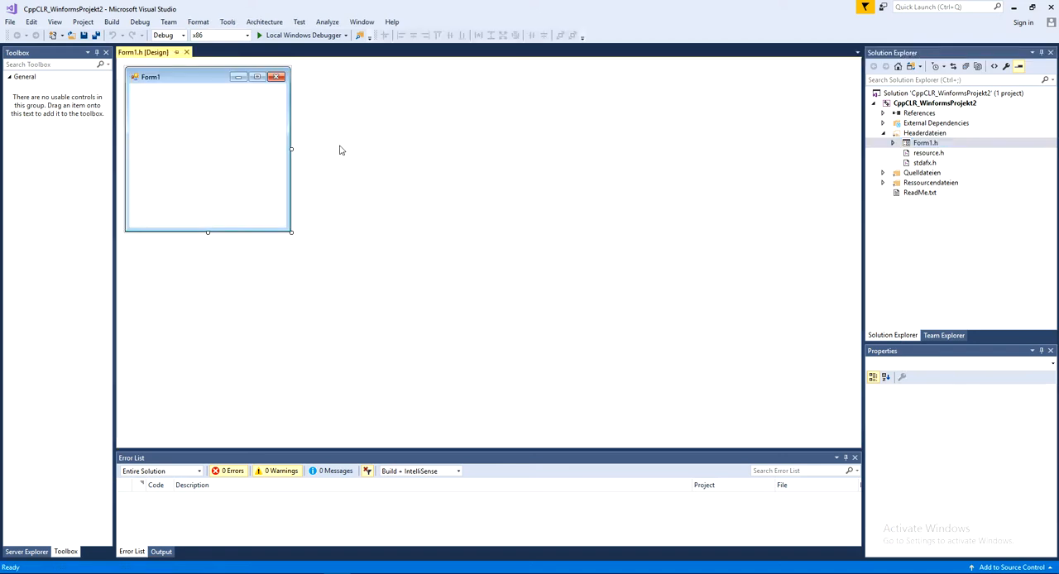
Enlarge Form1 to about 915 x 590 and add a button in the upper middle of the form
drag(291, 233, 631, 392)
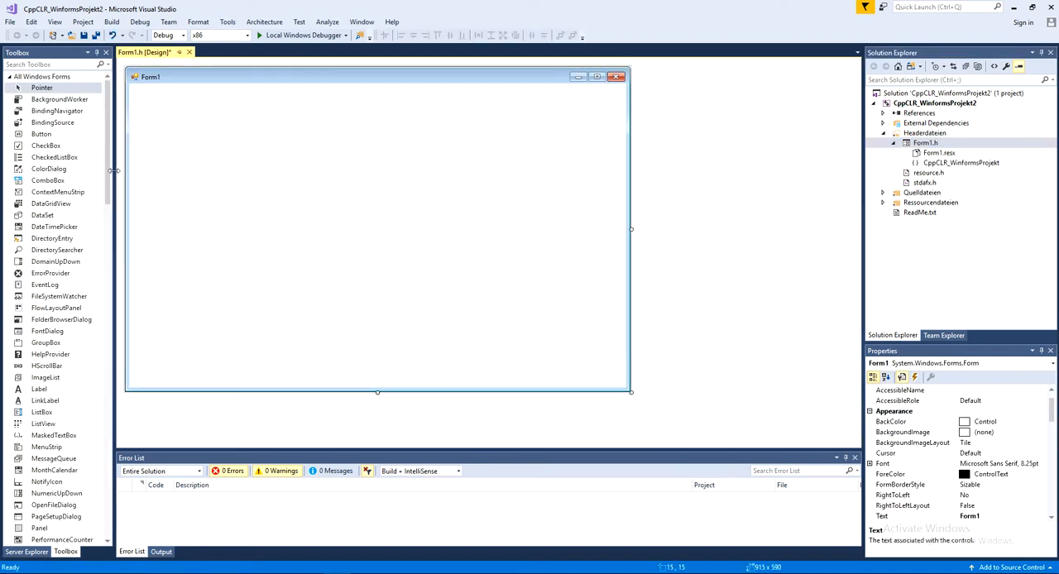
click(41, 134)
click(171, 133)
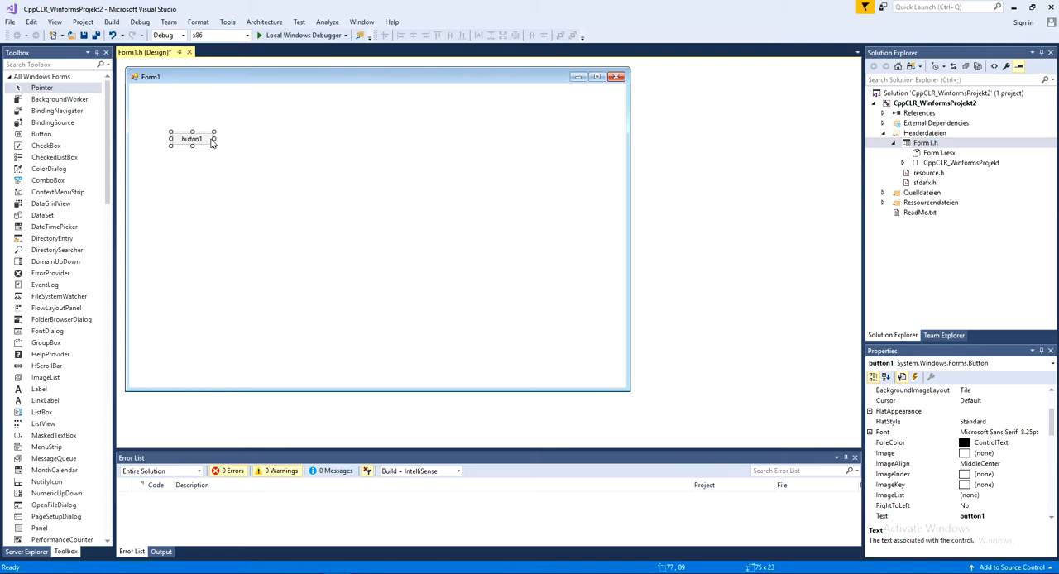
drag(198, 137, 358, 137)
click(334, 187)
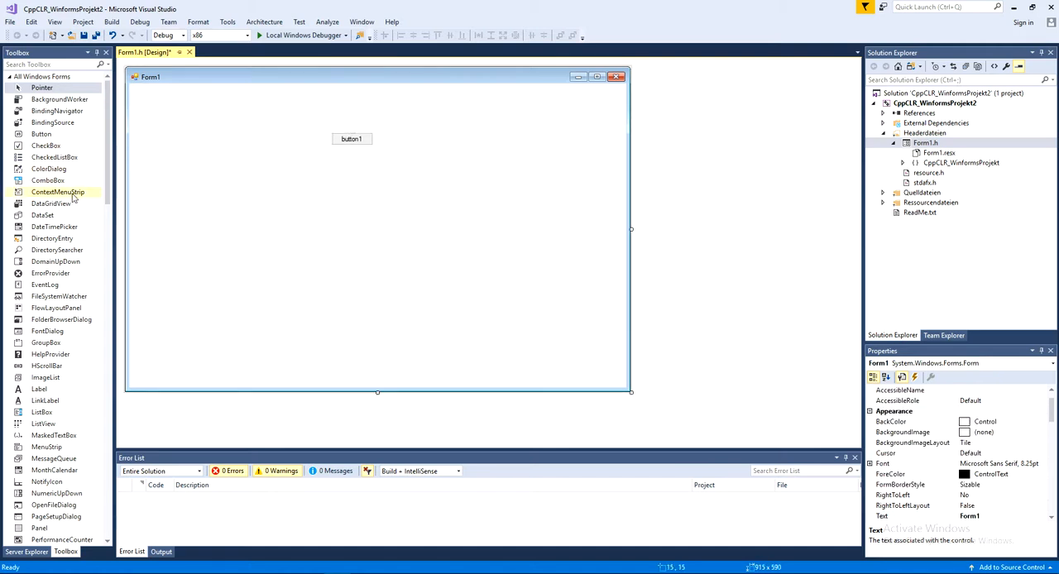
Add a combo box to Form1 directly below the button
click(73, 182)
click(343, 180)
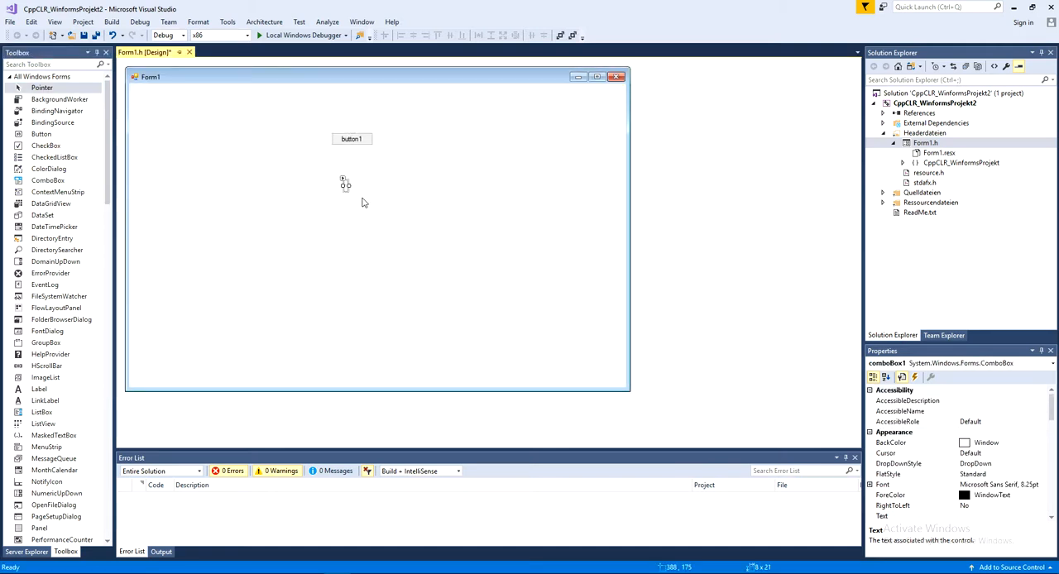
drag(349, 186, 363, 165)
click(421, 227)
click(429, 237)
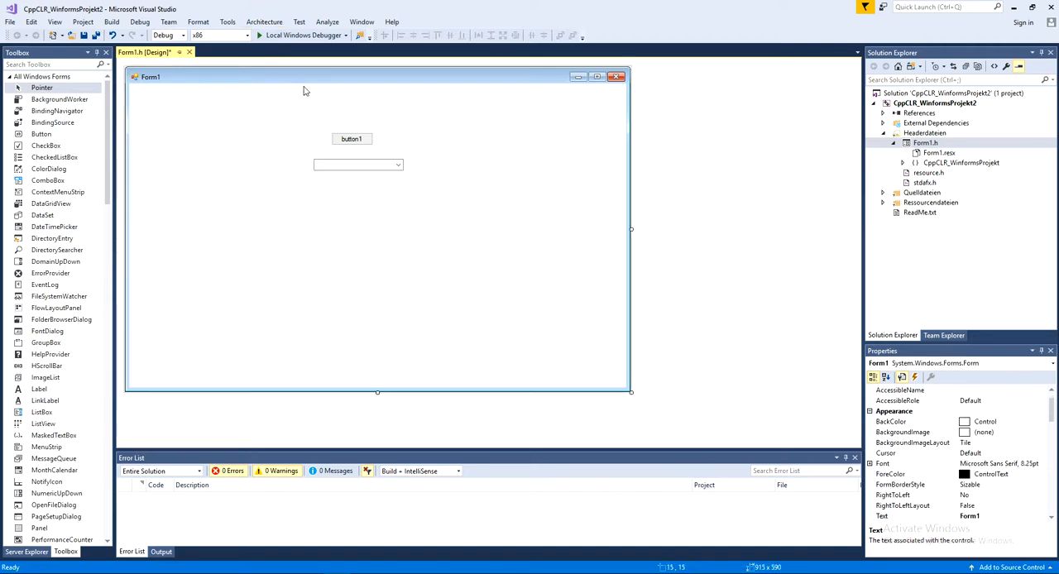
Try to build and run the project, decline running the last successful build, and select the reported build error
click(276, 35)
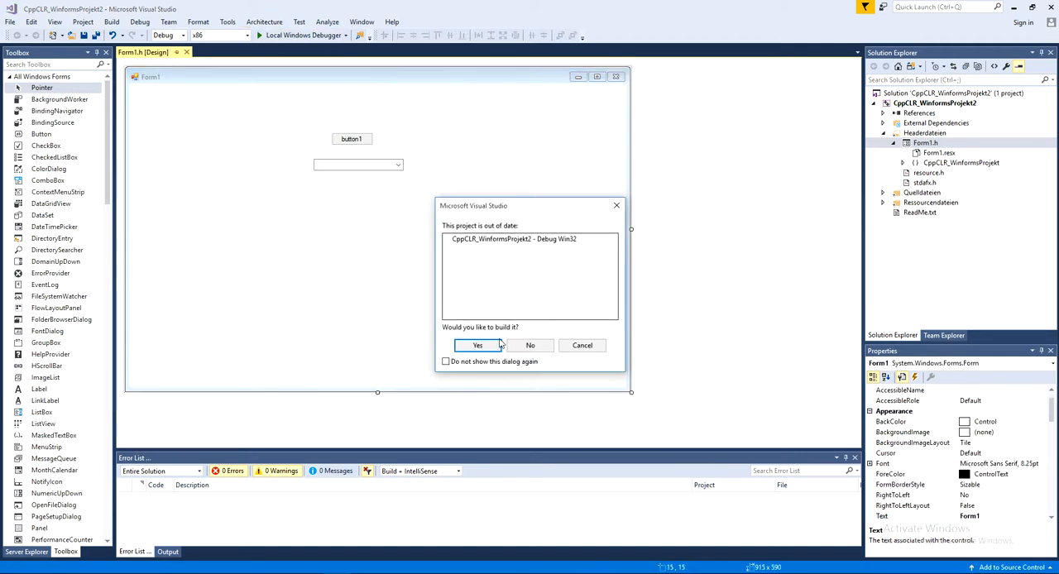
click(484, 345)
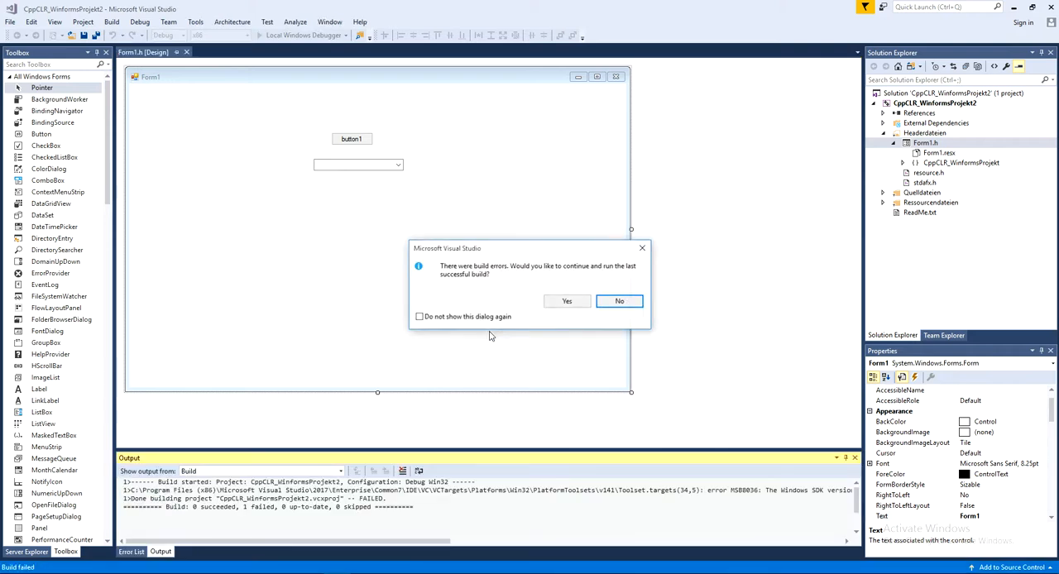
drag(492, 249, 401, 219)
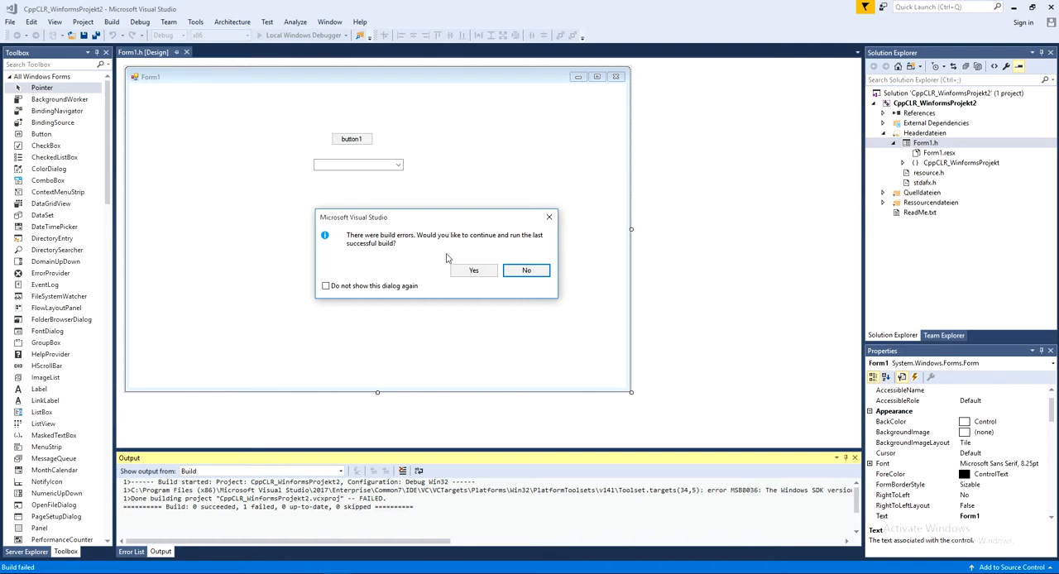
click(526, 270)
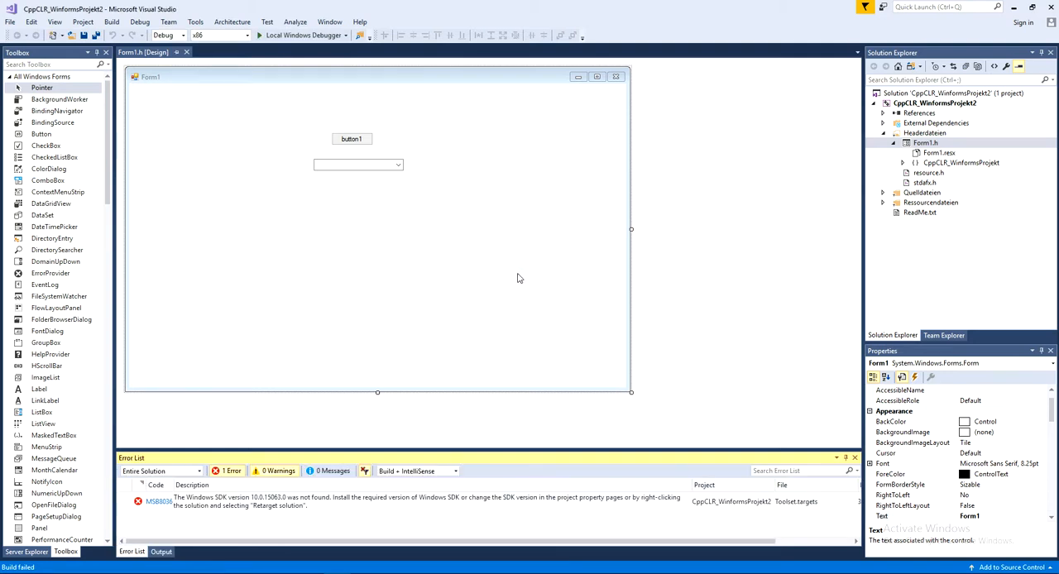
click(219, 505)
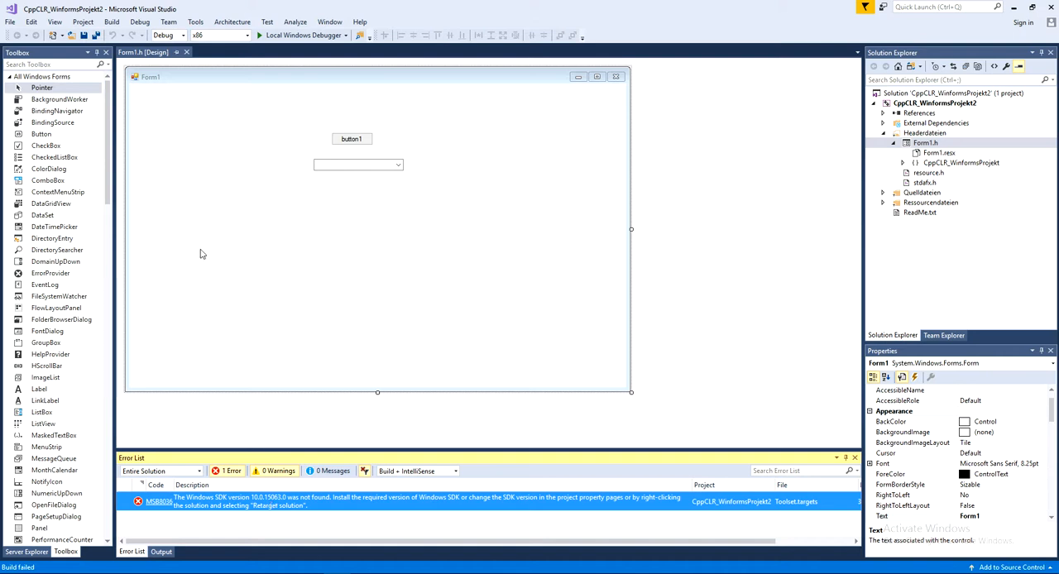
Set the Windows SDK Version to 10.0.14393.0 in the project's general configuration properties and apply the change
right_click(923, 104)
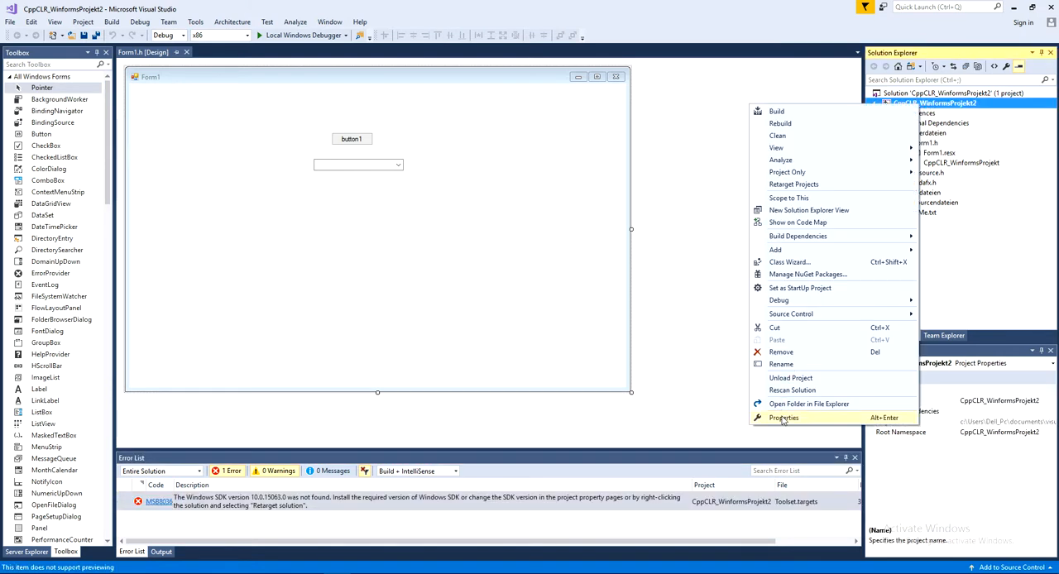
click(784, 417)
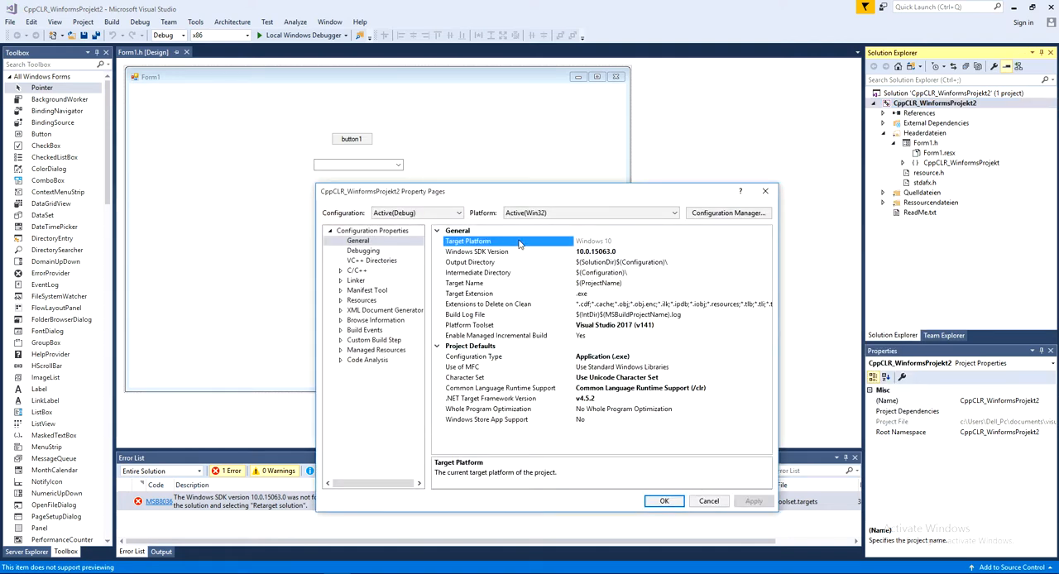
click(492, 252)
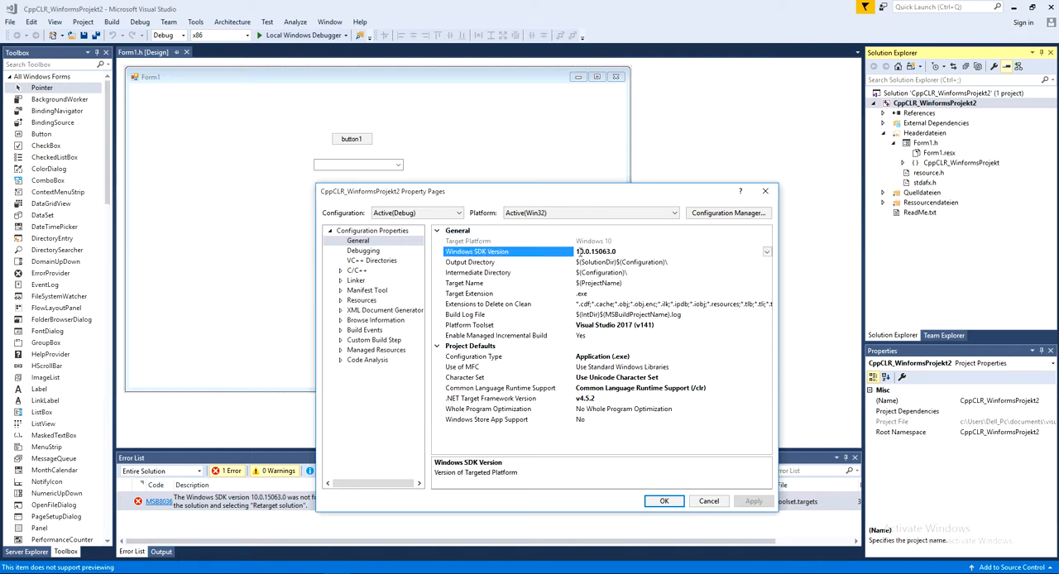
drag(578, 252, 624, 251)
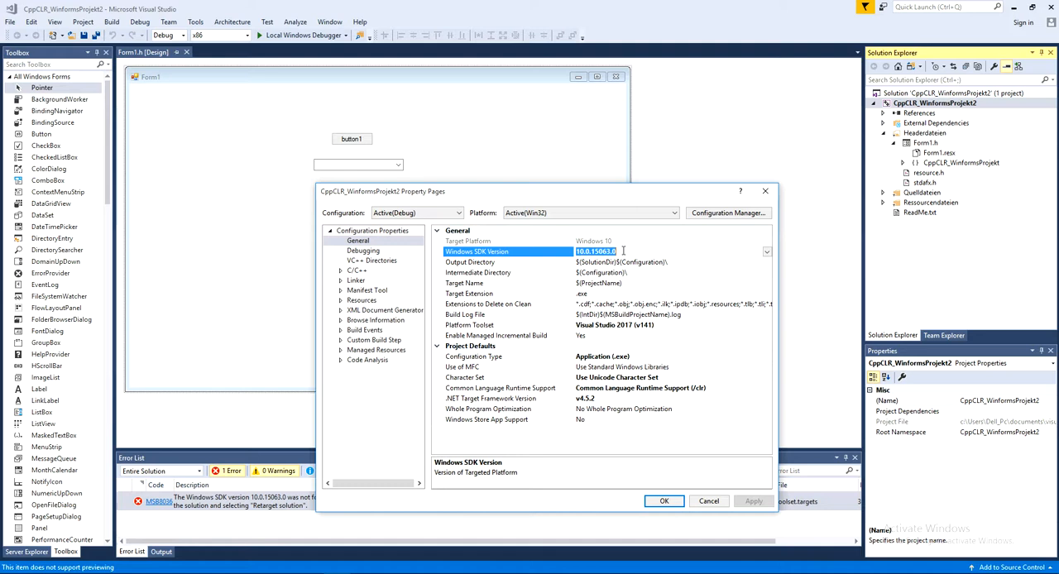
click(767, 252)
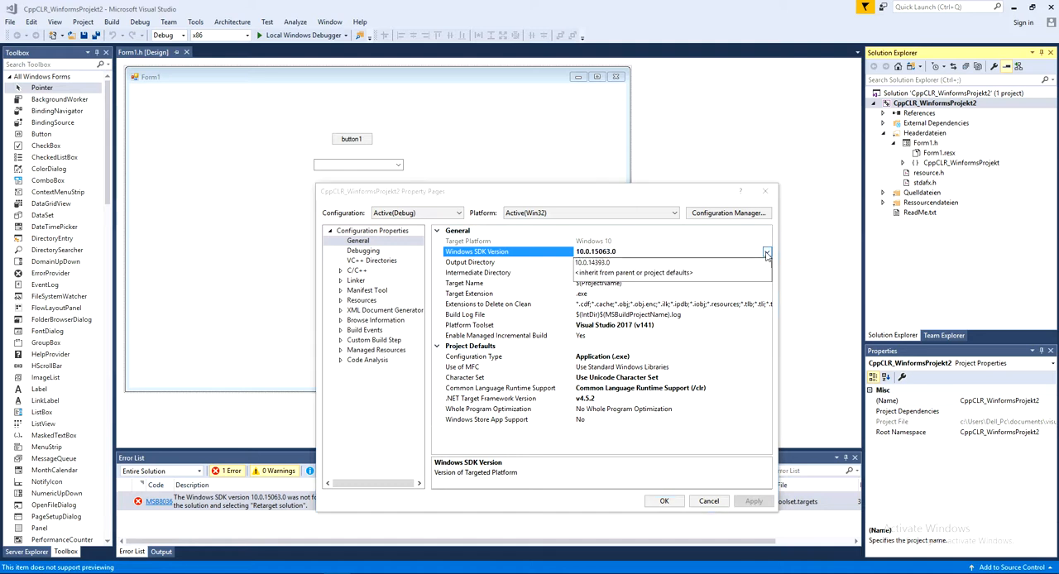
click(587, 263)
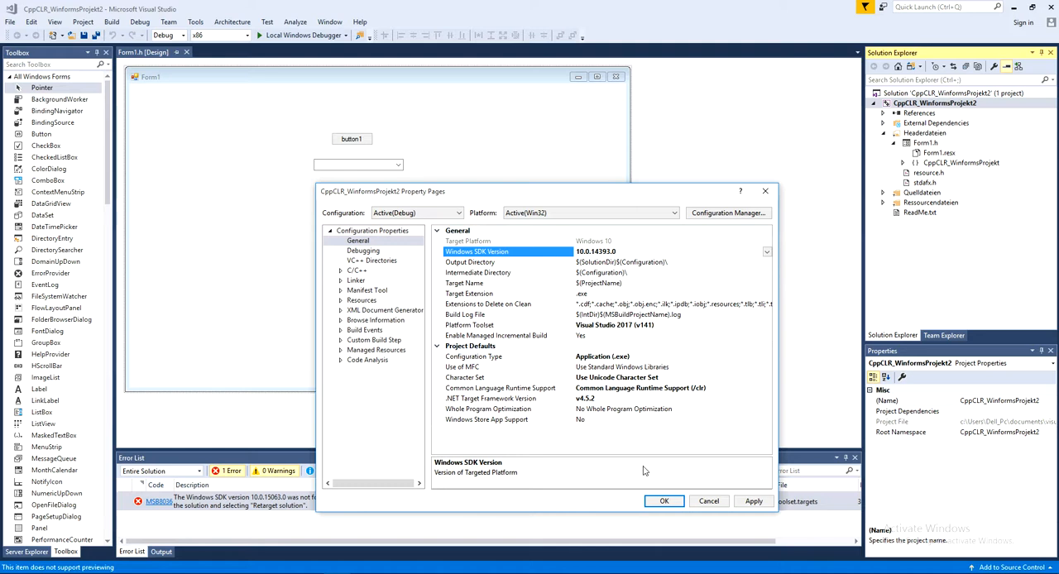
click(754, 501)
click(664, 502)
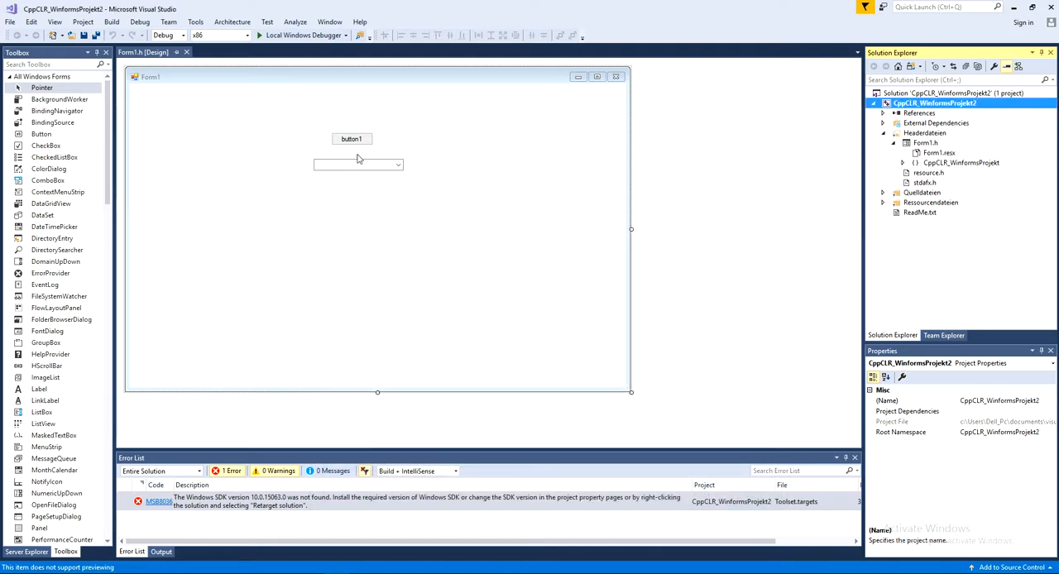
Build and run the project, try out the running Form1 window and its combo box, and close it
click(279, 36)
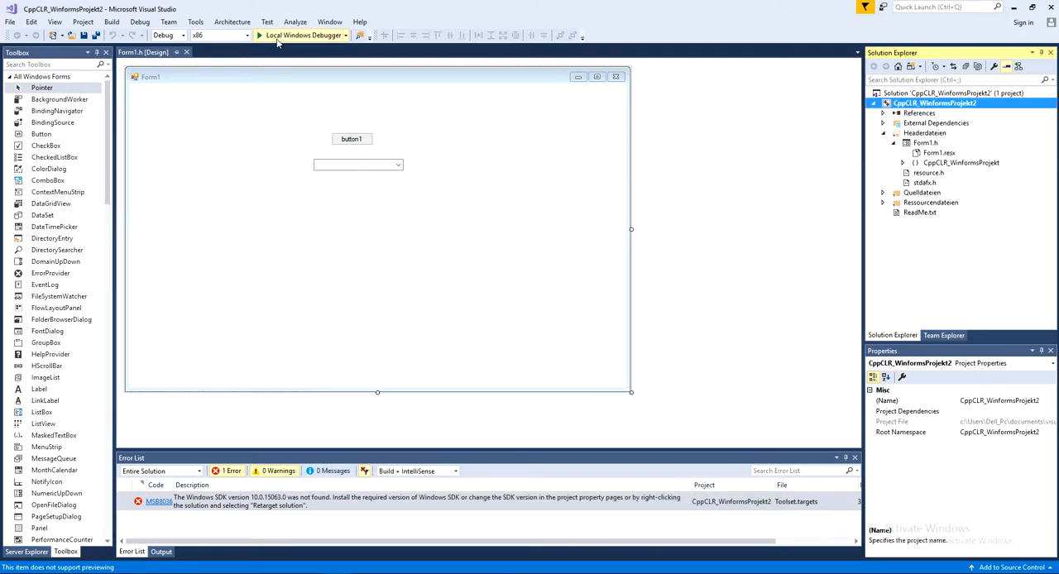
click(493, 341)
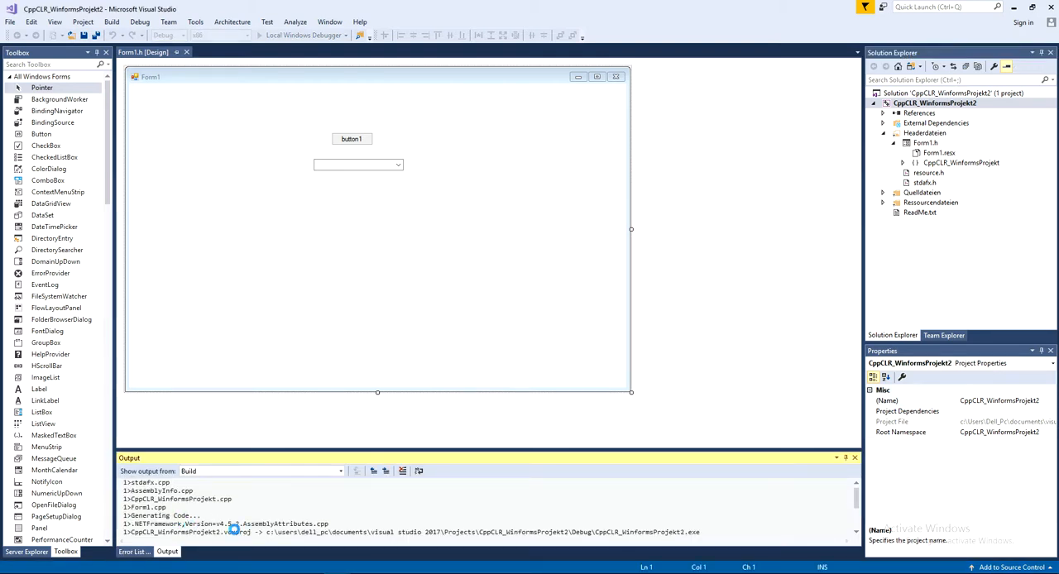
drag(336, 100, 443, 109)
click(474, 188)
click(476, 193)
drag(529, 103, 512, 124)
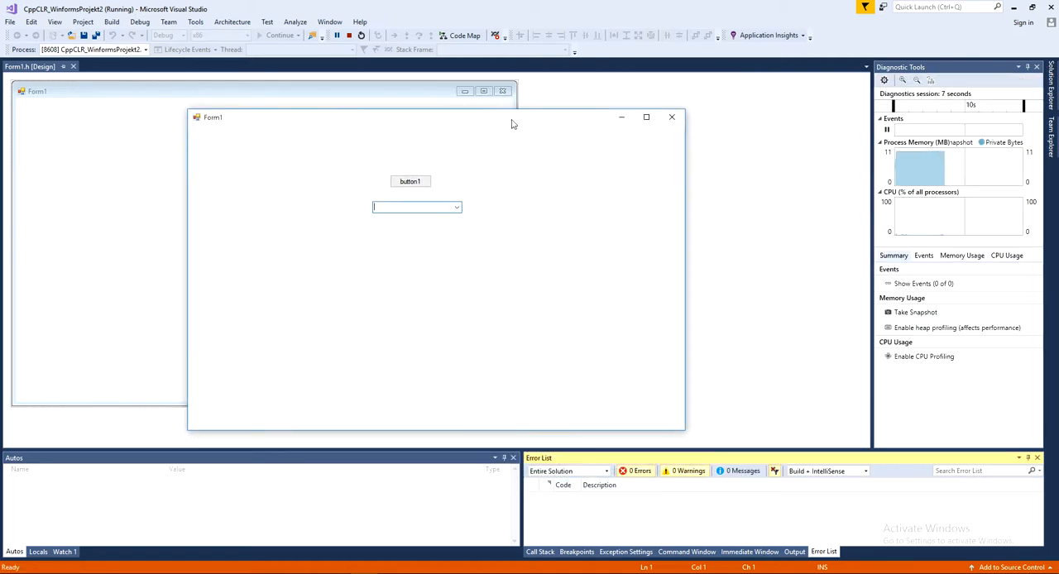
click(672, 117)
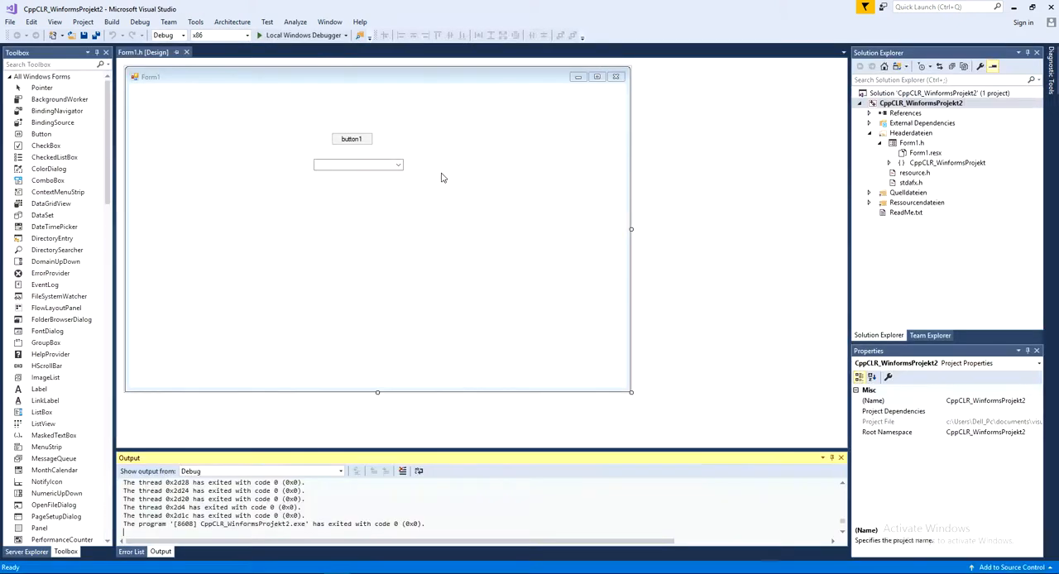
Create the Load event handler for Form1 and review the generated button, combo box and form code in Form1.h
double_click(472, 219)
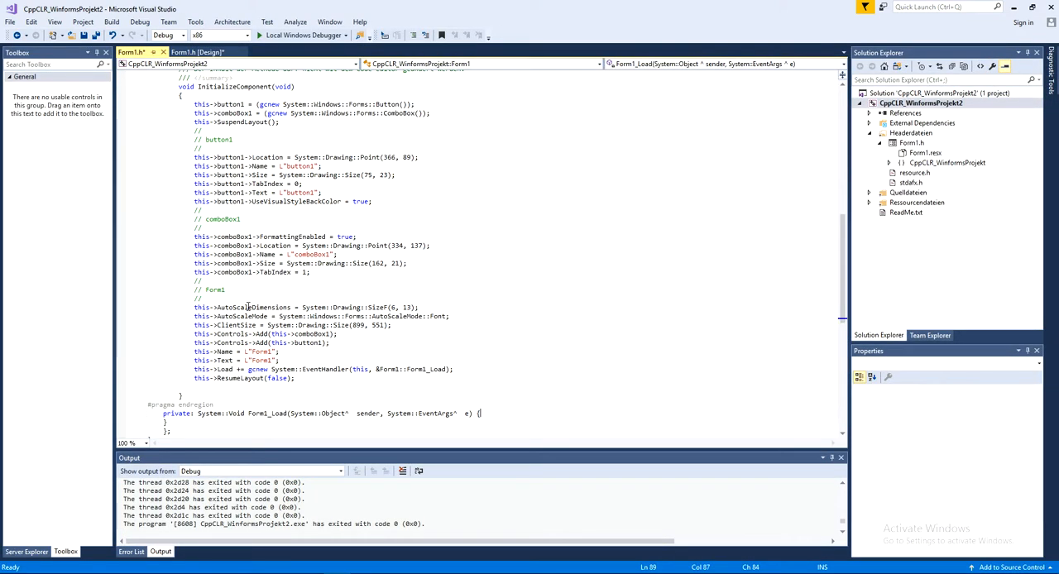
mouse_move(148, 90)
mouse_down()
mouse_move(339, 220)
mouse_move(432, 436)
mouse_move(410, 152)
mouse_up()
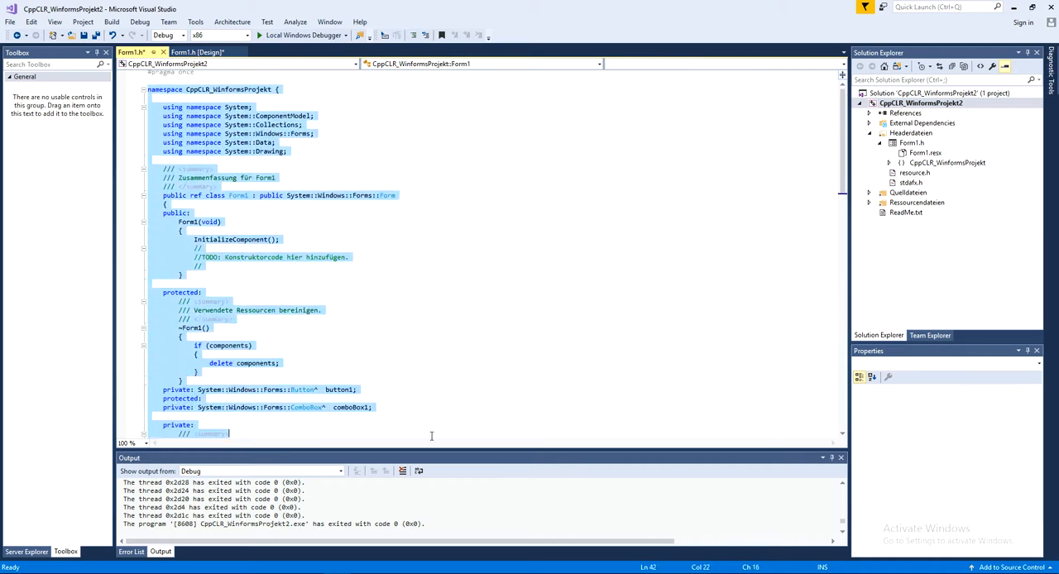
click(529, 331)
scroll(529, 331, down, 16)
drag(185, 194, 536, 413)
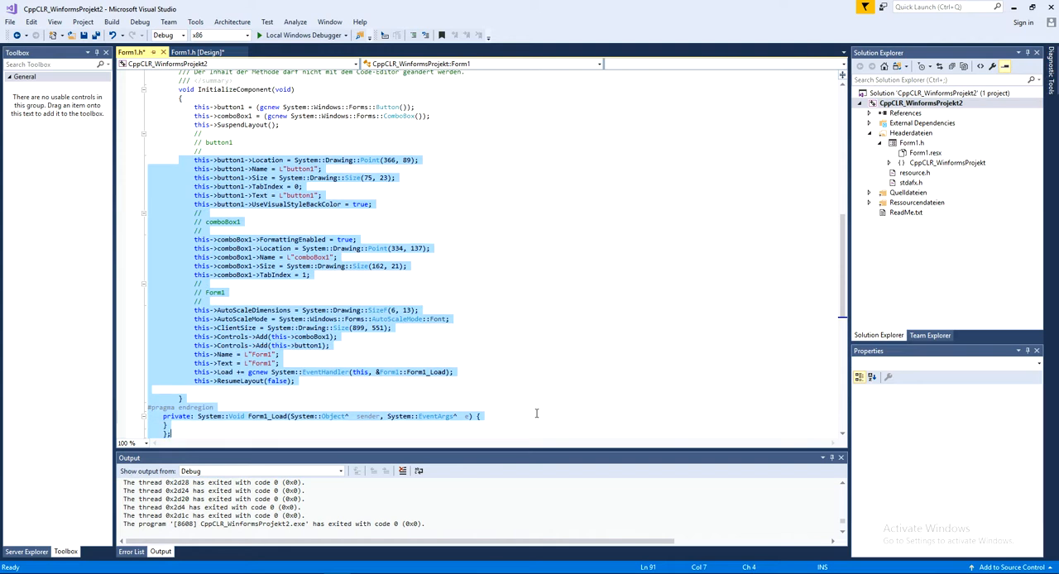
scroll(543, 394, down, 4)
key(shift+F12)
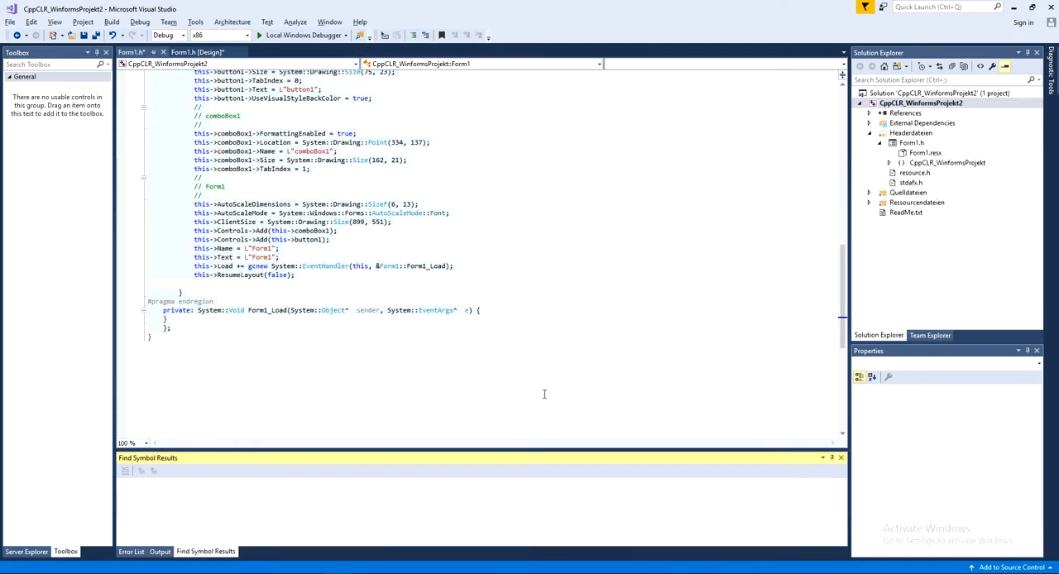